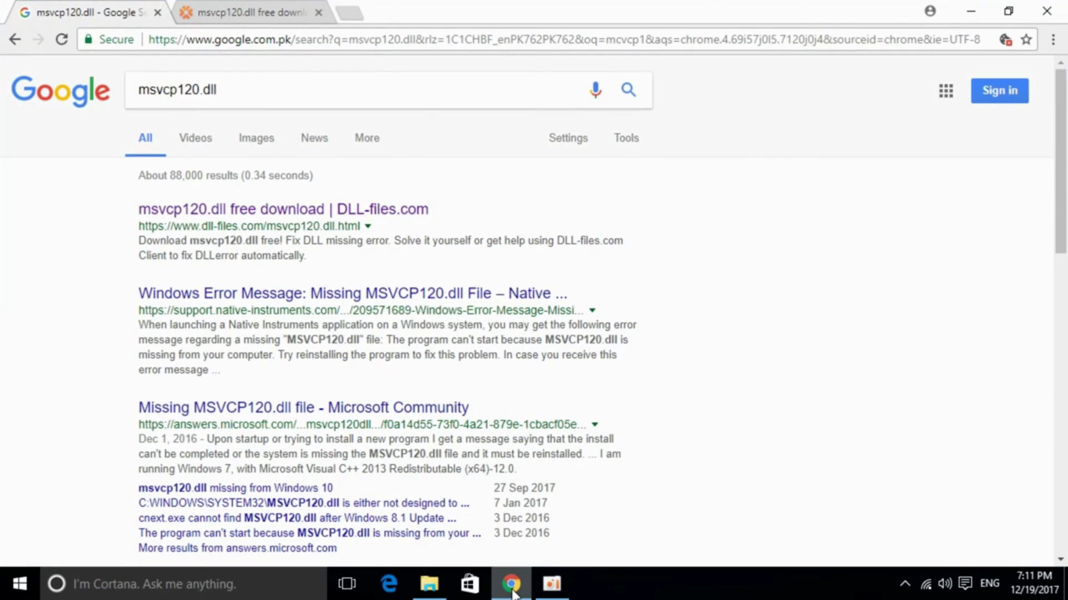
# Step: Switch to the DLL-files.com msvcp120.dll tab and highlight its 64bit and 32bit versions
pyautogui.click(294, 1)
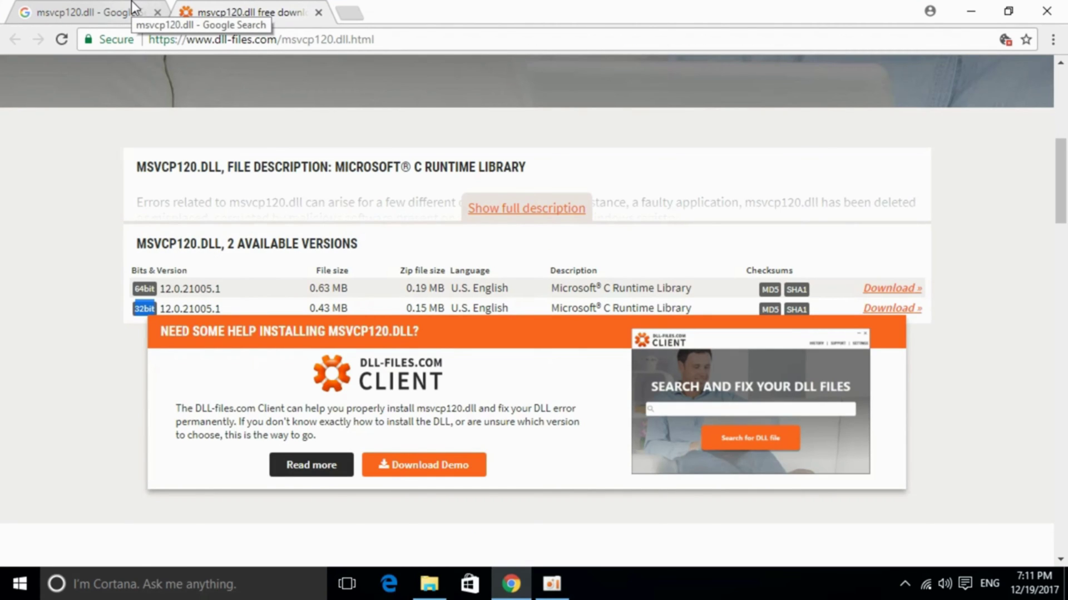
pyautogui.click(131, 2)
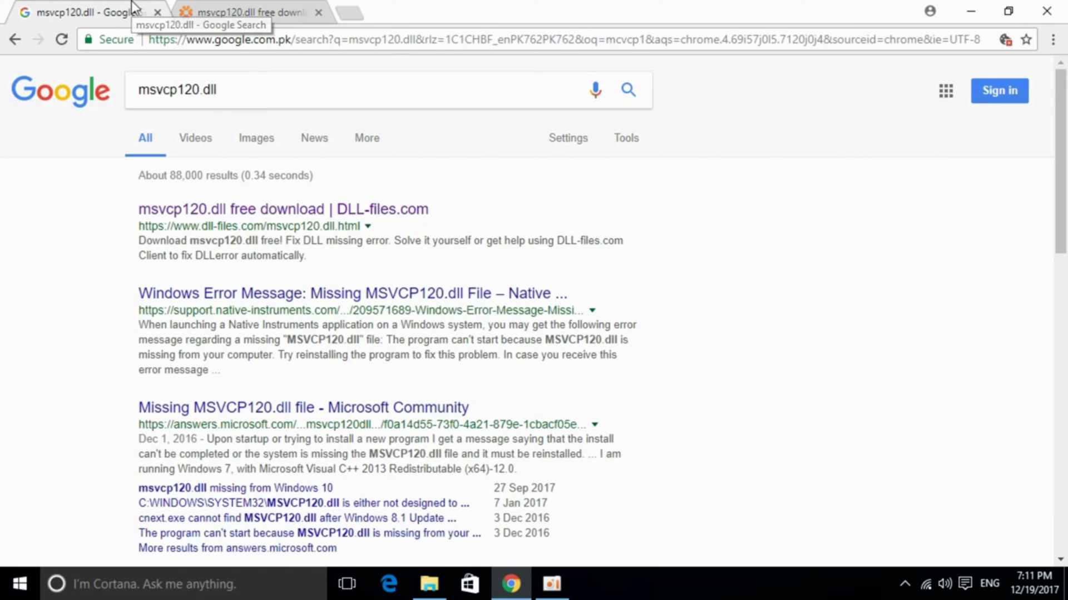
pyautogui.moveTo(273, 91); pyautogui.dragTo(108, 107)
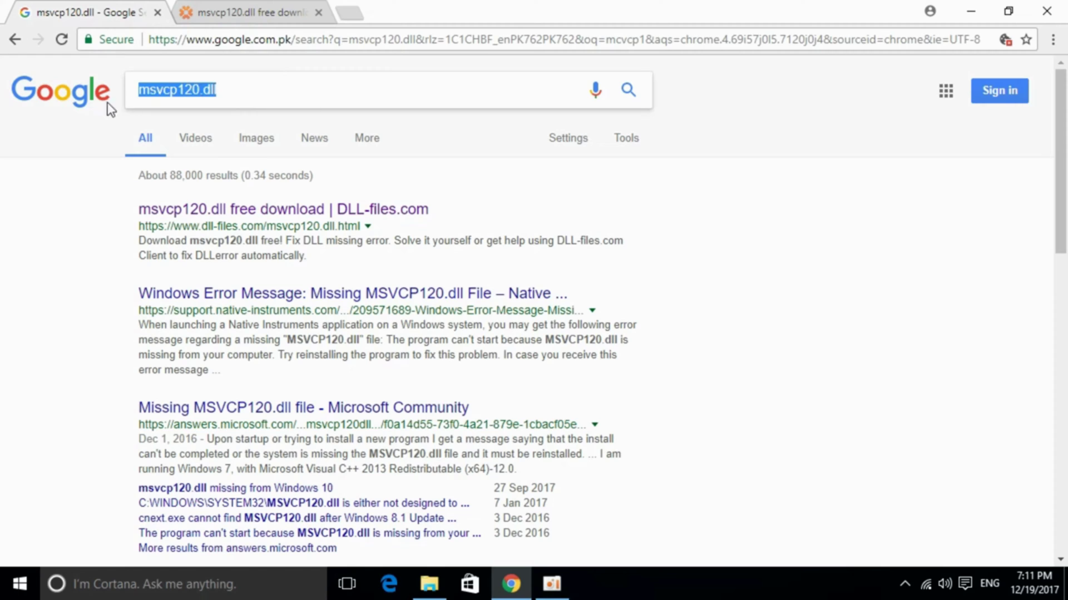
pyautogui.click(289, 90)
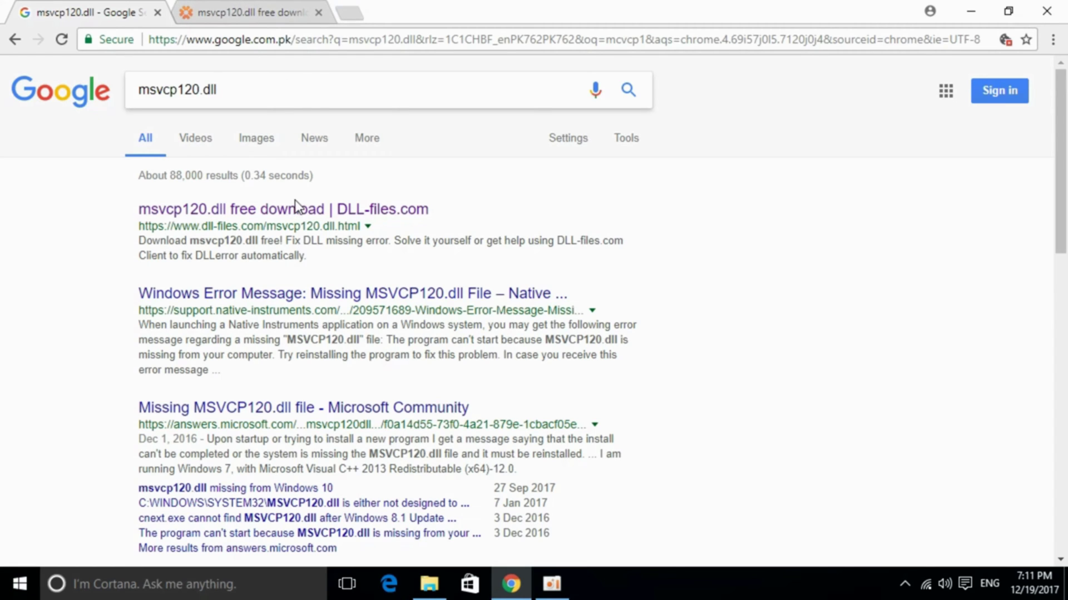
pyautogui.click(291, 12)
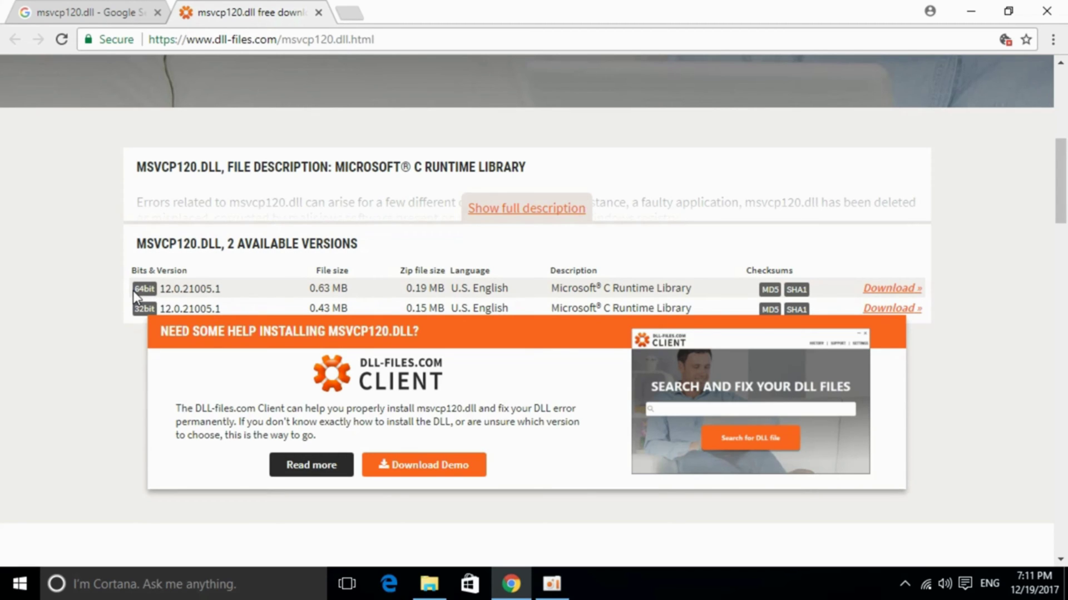
pyautogui.moveTo(132, 291); pyautogui.dragTo(158, 306)
# Step: Confirm in System Information that the system type is x64-based PC, then return to Chrome
pyautogui.click(15, 590)
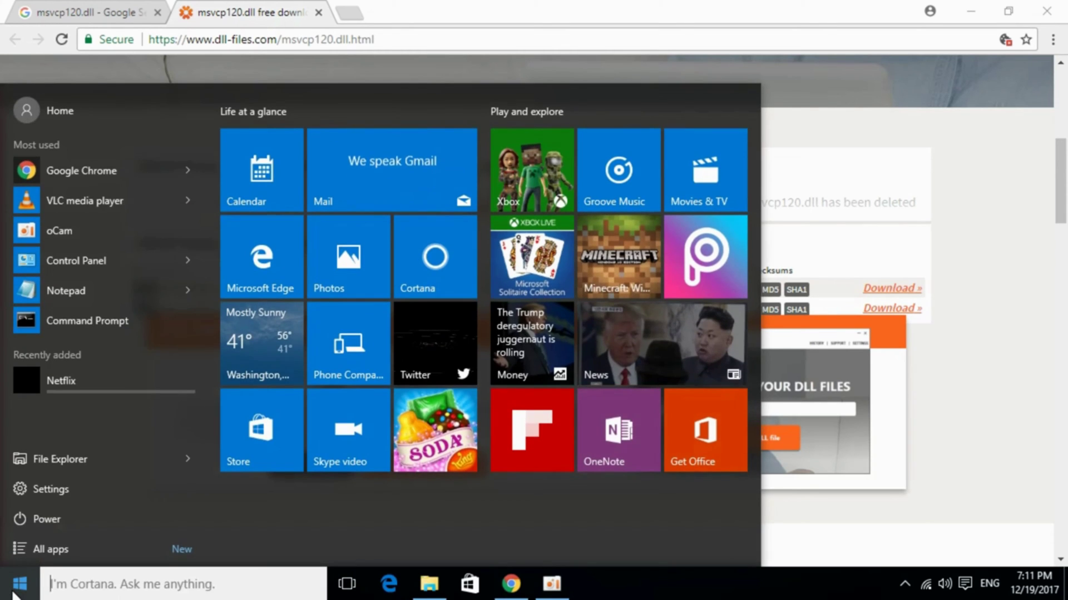
pyautogui.write('syste')
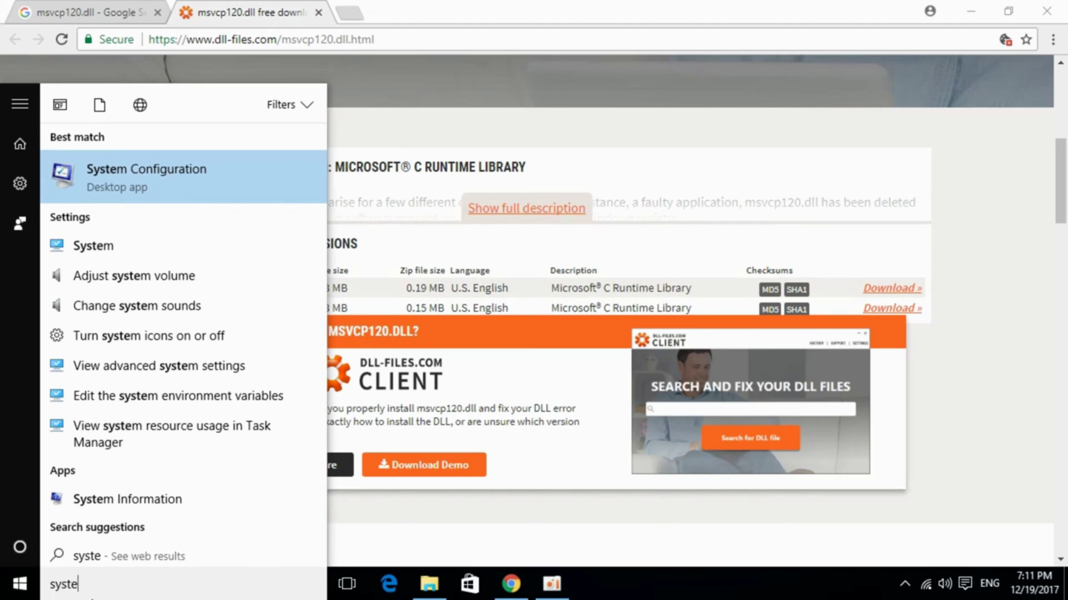
pyautogui.write('m inf')
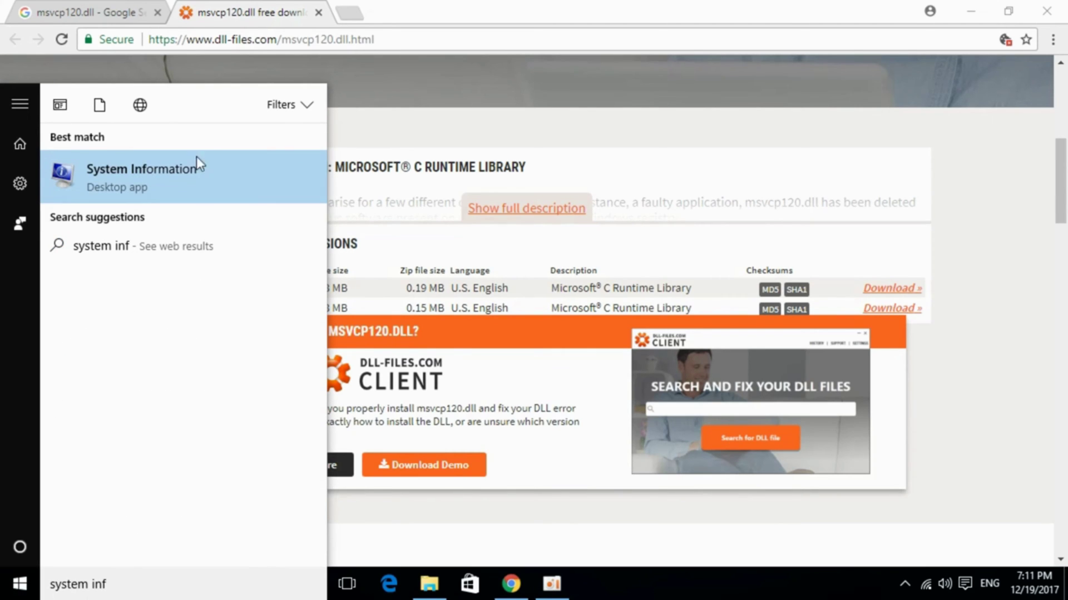
pyautogui.click(176, 182)
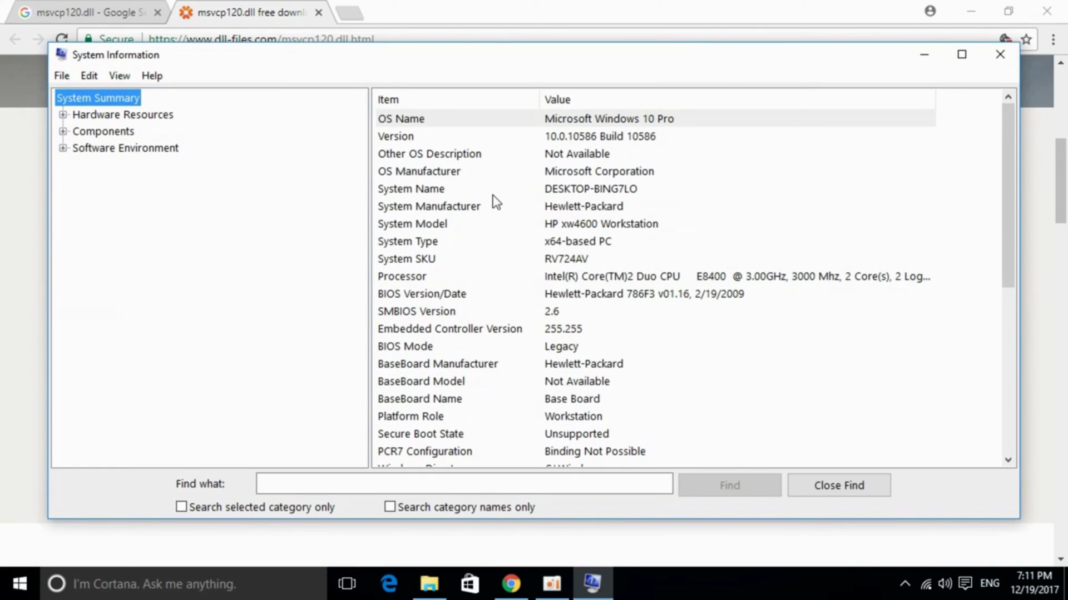
pyautogui.click(490, 245)
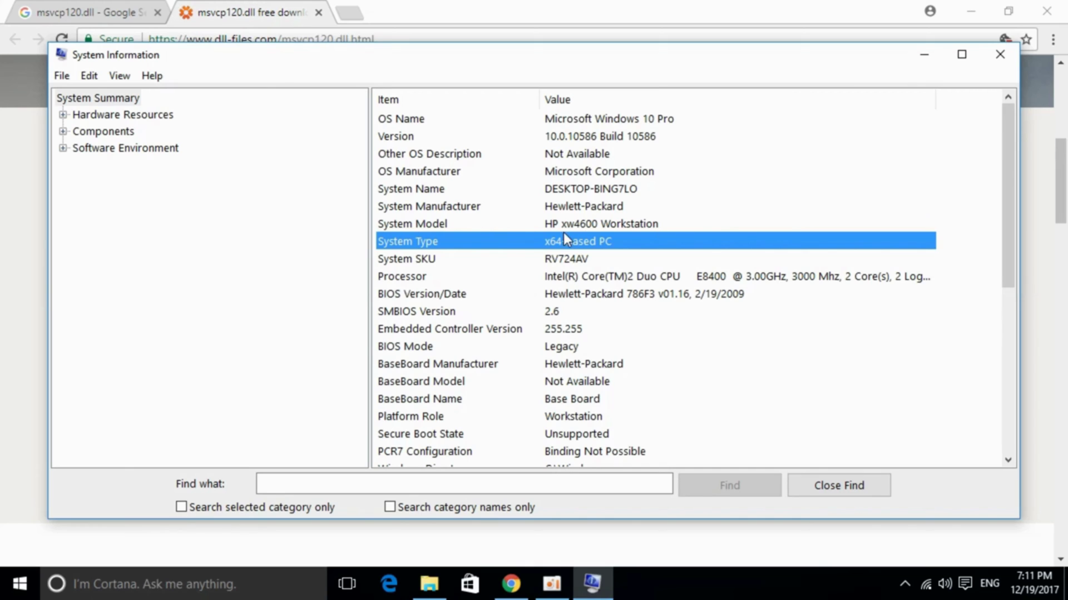
pyautogui.click(2, 290)
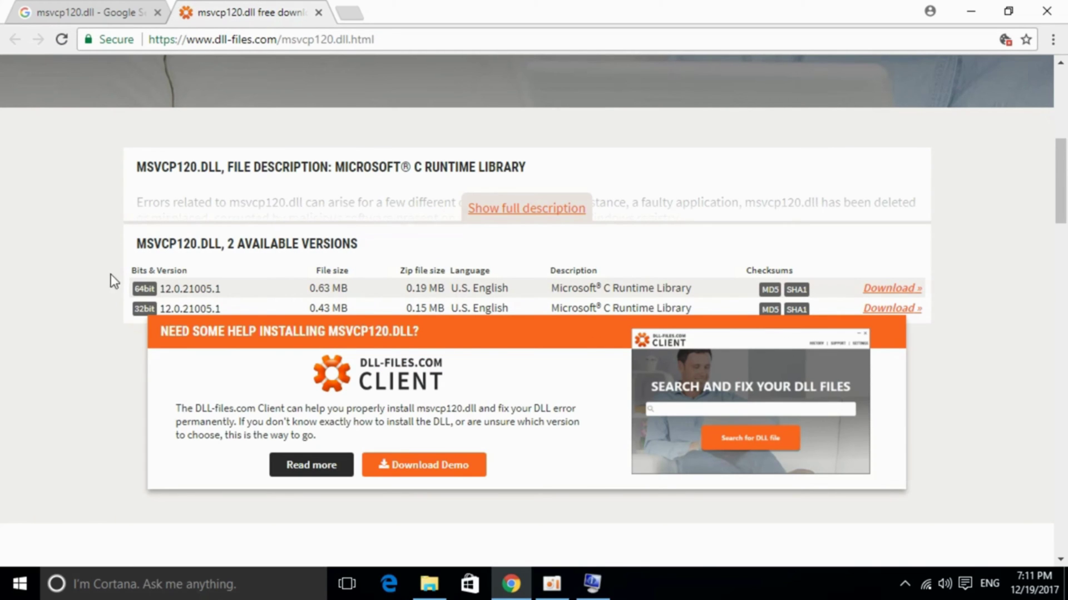
# Step: Download the 64-bit msvcp120.dll as msvcp120.zip and open it in WinRAR
pyautogui.click(900, 293)
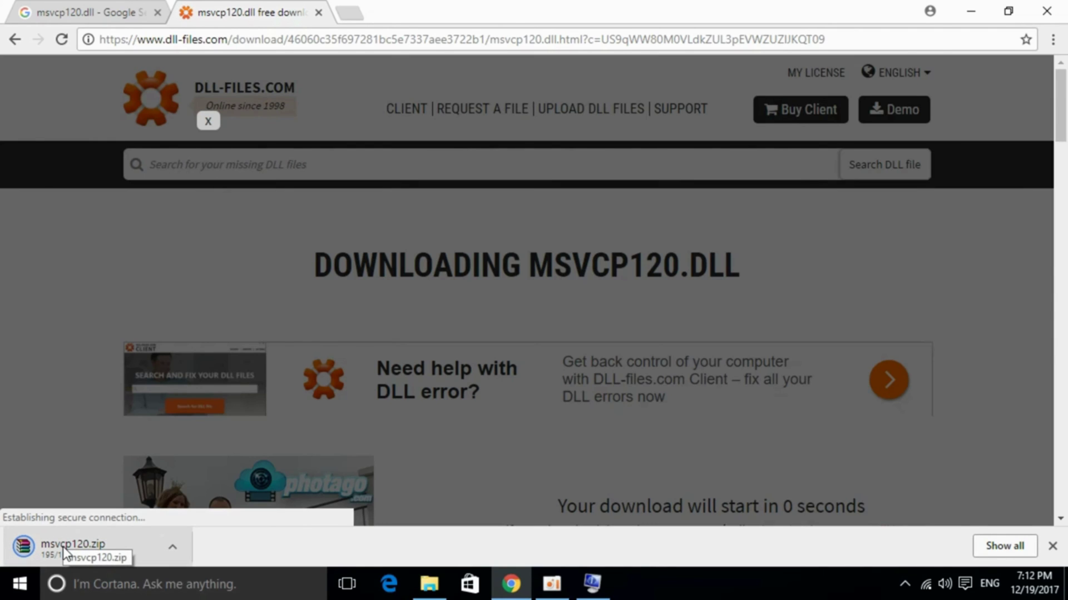
pyautogui.click(63, 546)
pyautogui.click(62, 546)
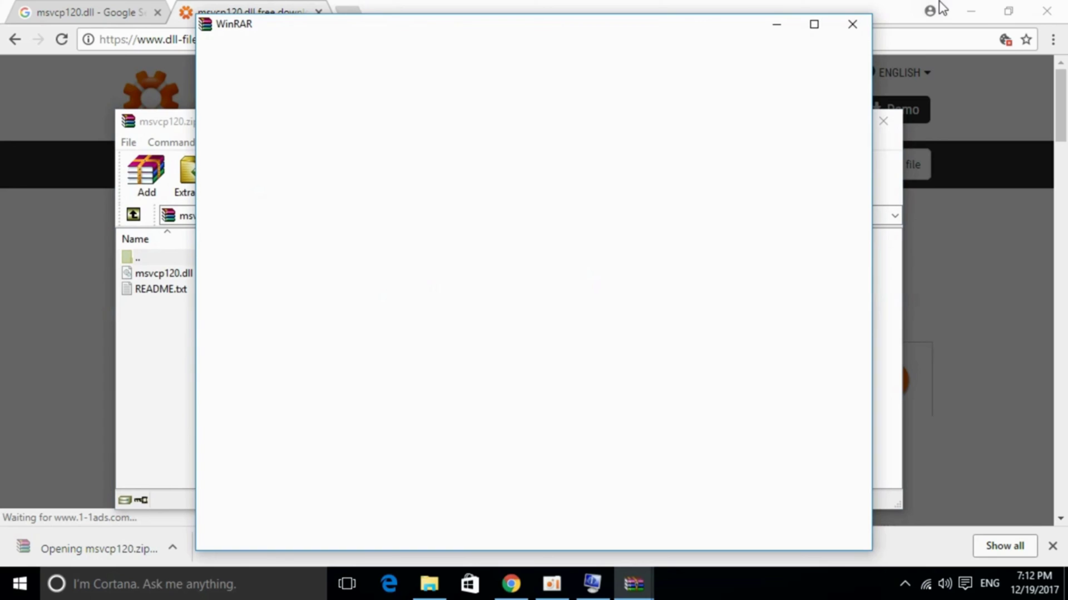
pyautogui.click(851, 24)
pyautogui.hotkey('ctrl', 'a')
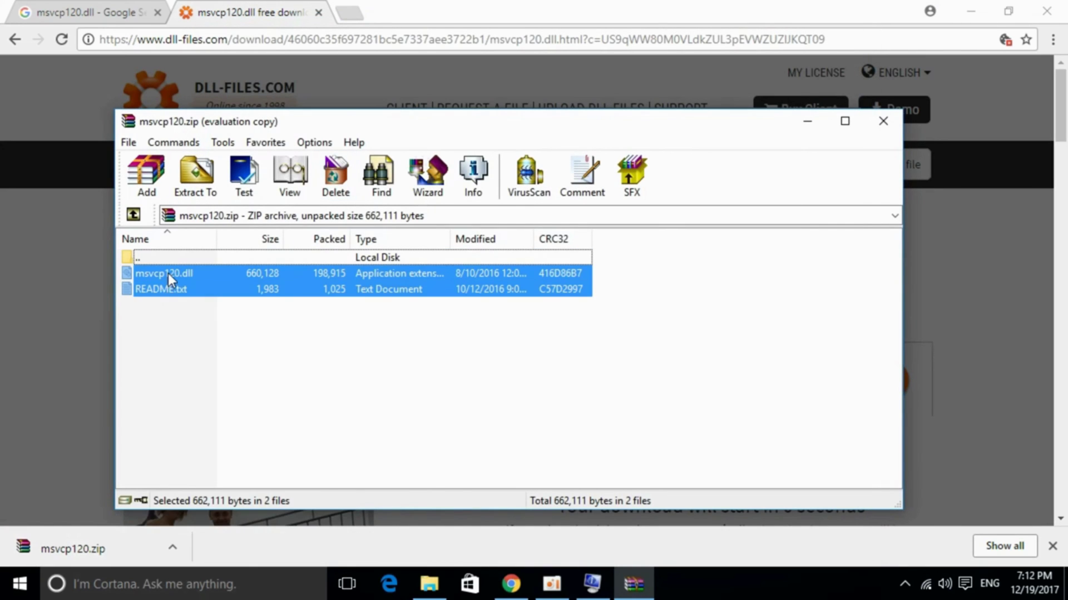
pyautogui.click(154, 338)
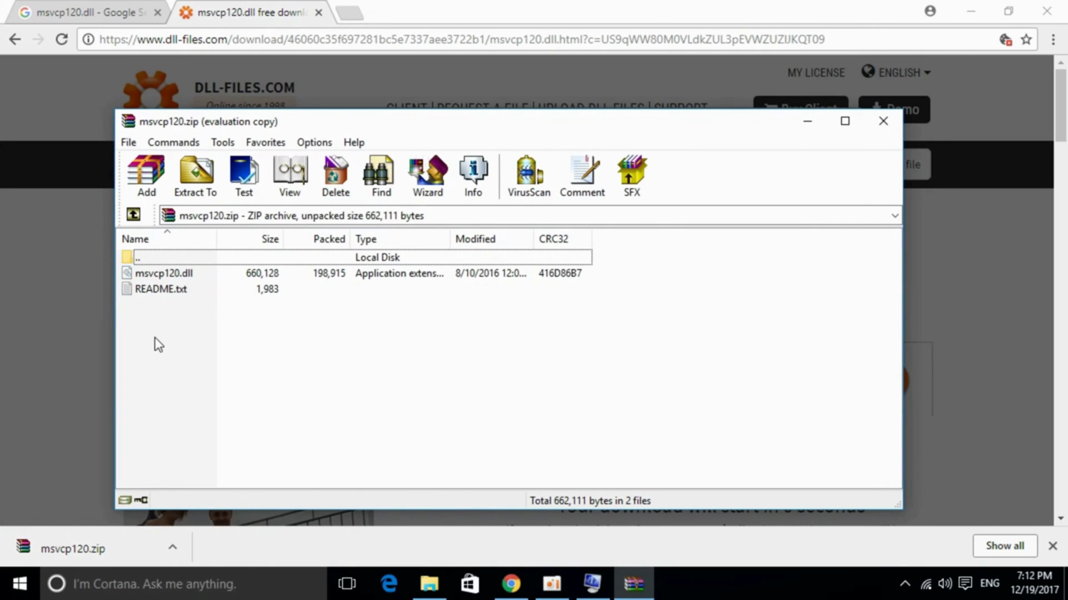
# Step: Open File Explorer and navigate from This PC to C:\Windows\System32 (3,759 items)
pyautogui.click(429, 583)
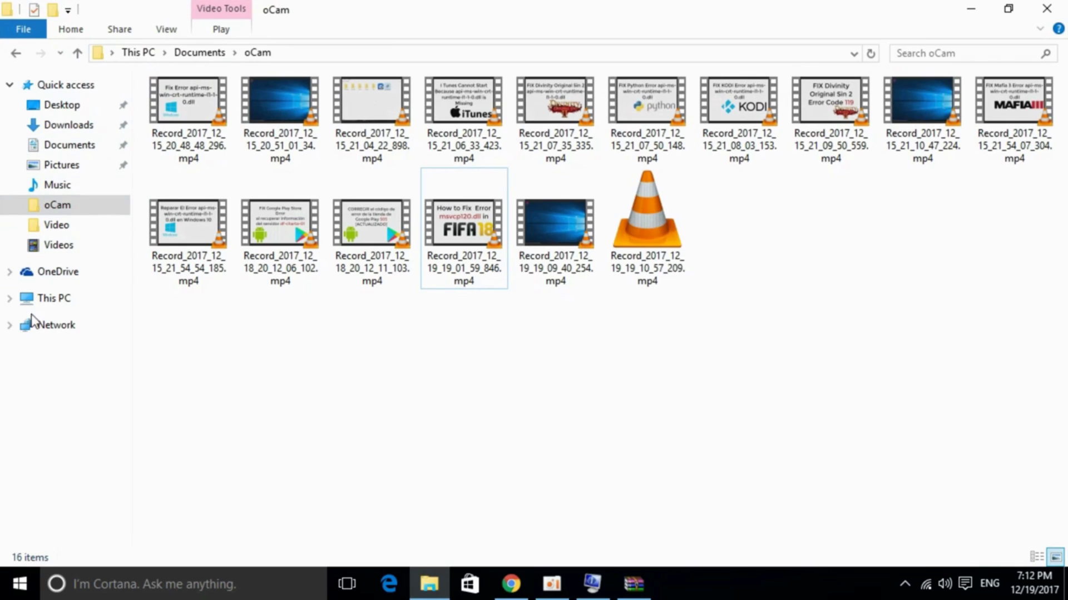
pyautogui.click(81, 298)
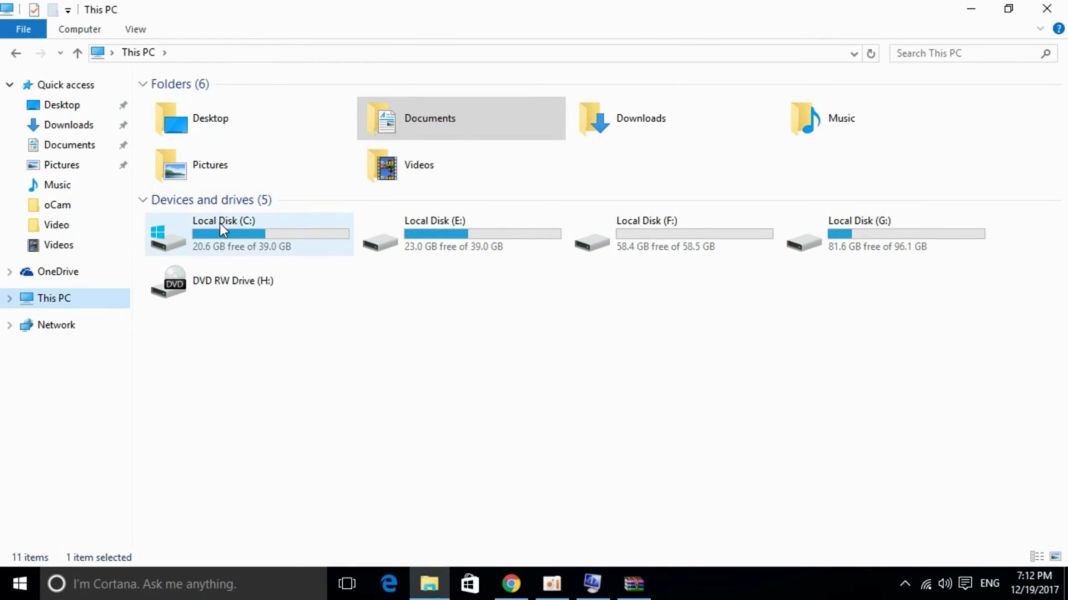
pyautogui.click(264, 228)
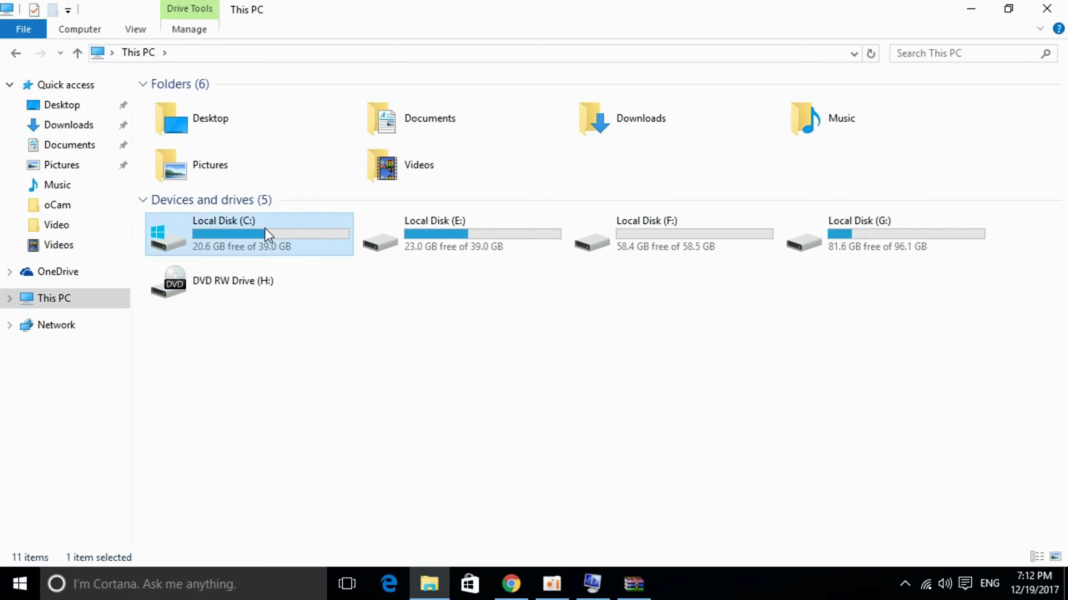
pyautogui.doubleClick(265, 228)
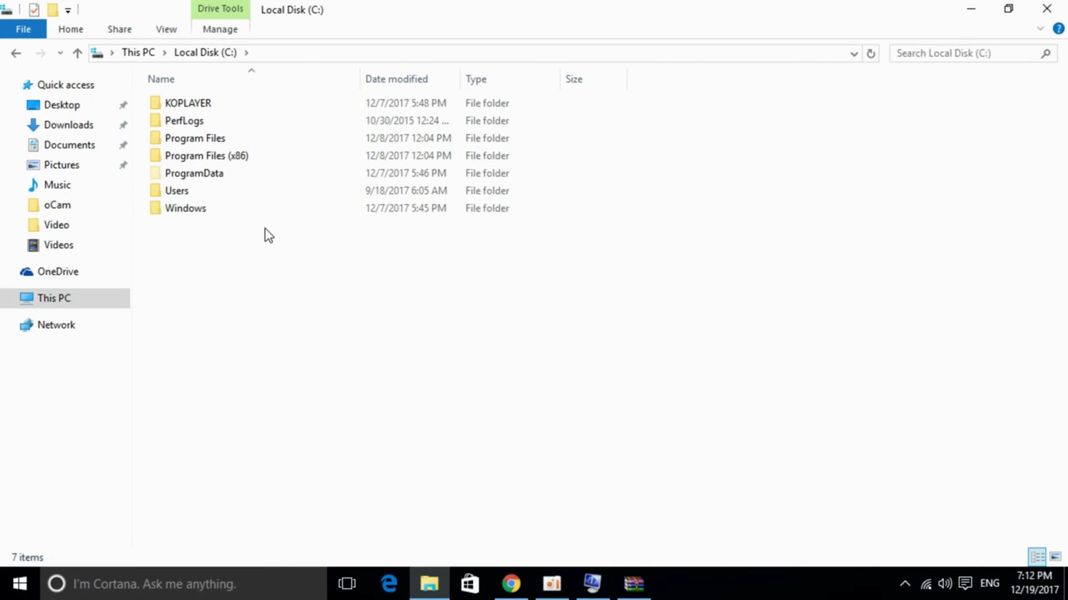
pyautogui.doubleClick(202, 209)
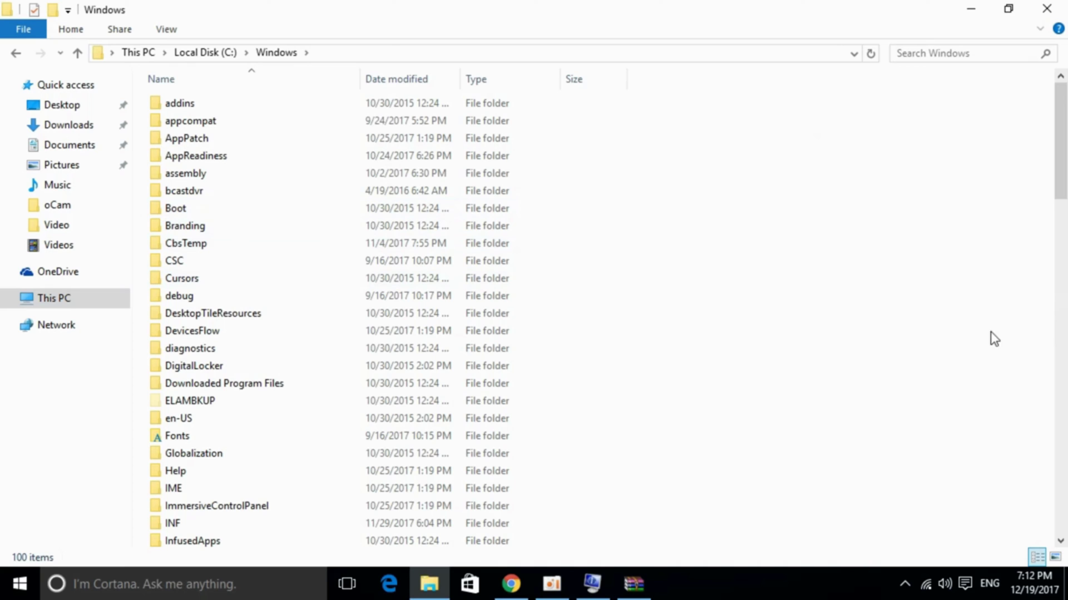
pyautogui.moveTo(1059, 163); pyautogui.dragTo(1065, 365)
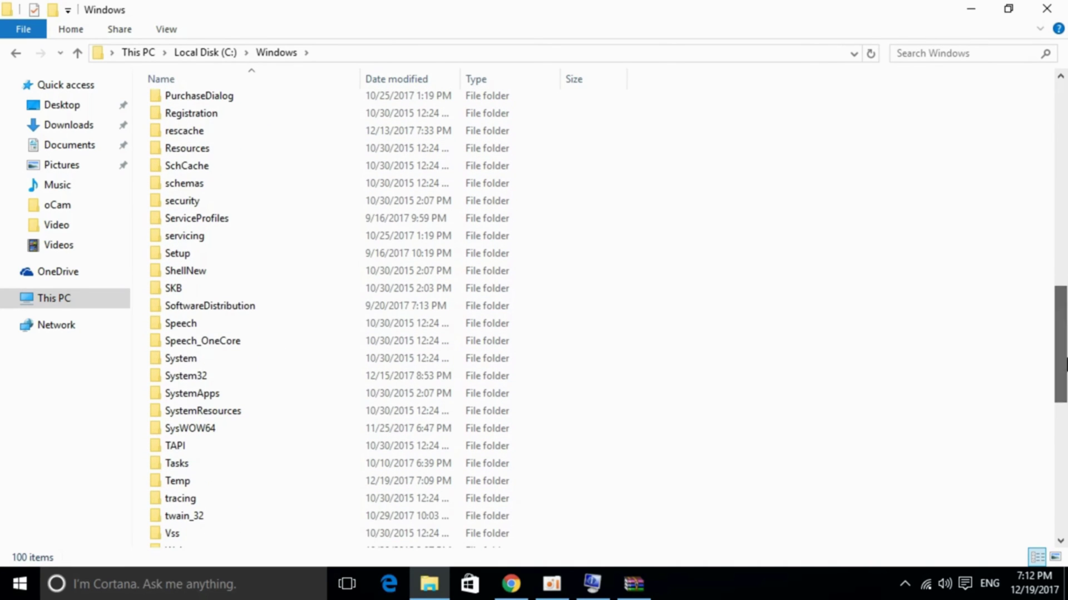
pyautogui.doubleClick(186, 377)
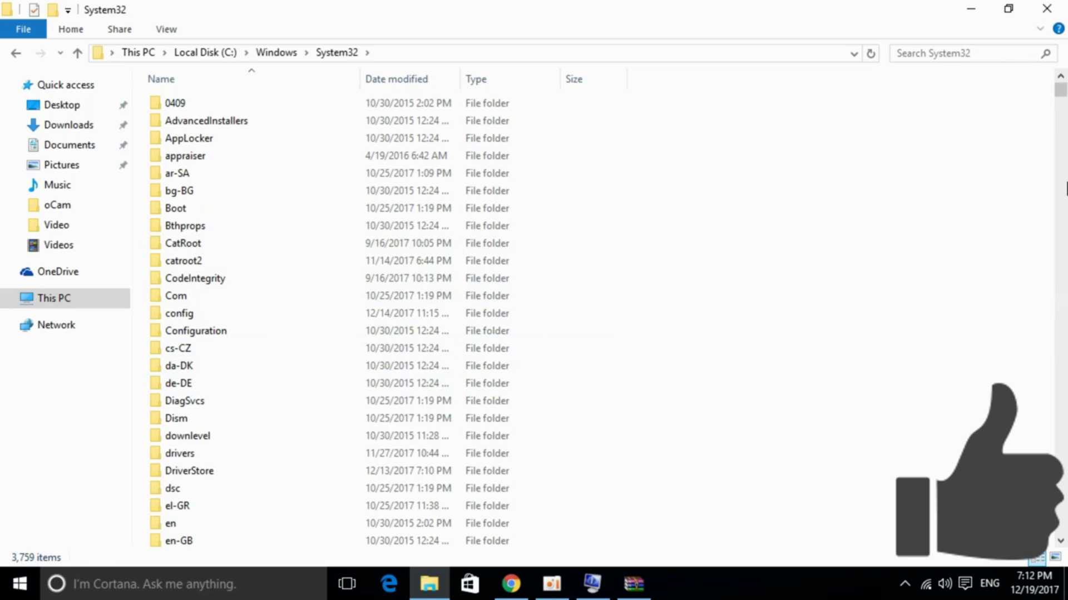
pyautogui.moveTo(1059, 90); pyautogui.dragTo(1060, 95)
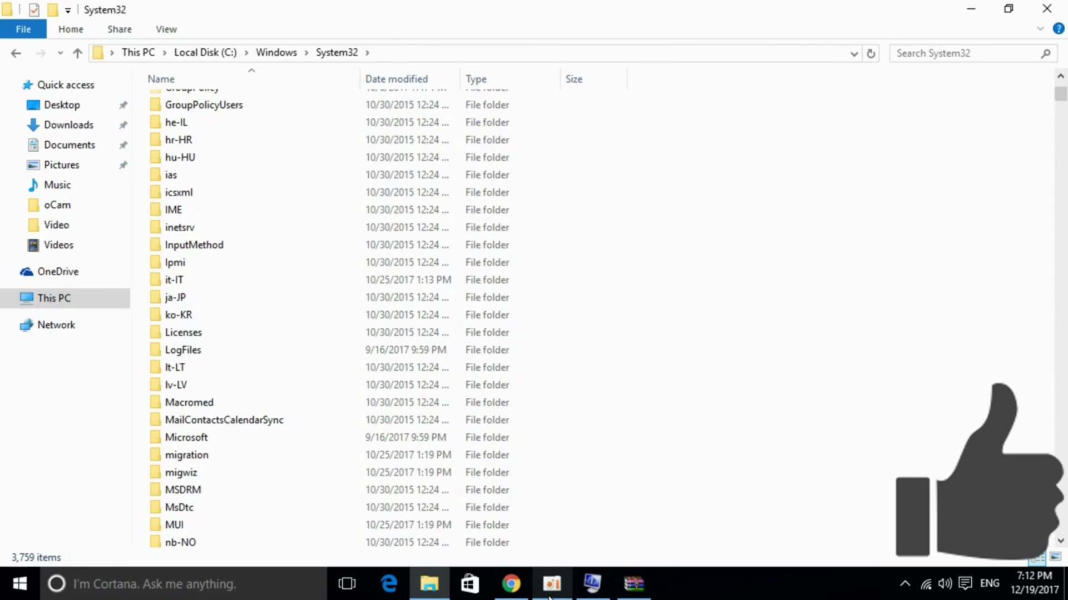
# Step: Drag msvcp120.dll from the WinRAR archive into System32, granting administrator permission
pyautogui.click(633, 583)
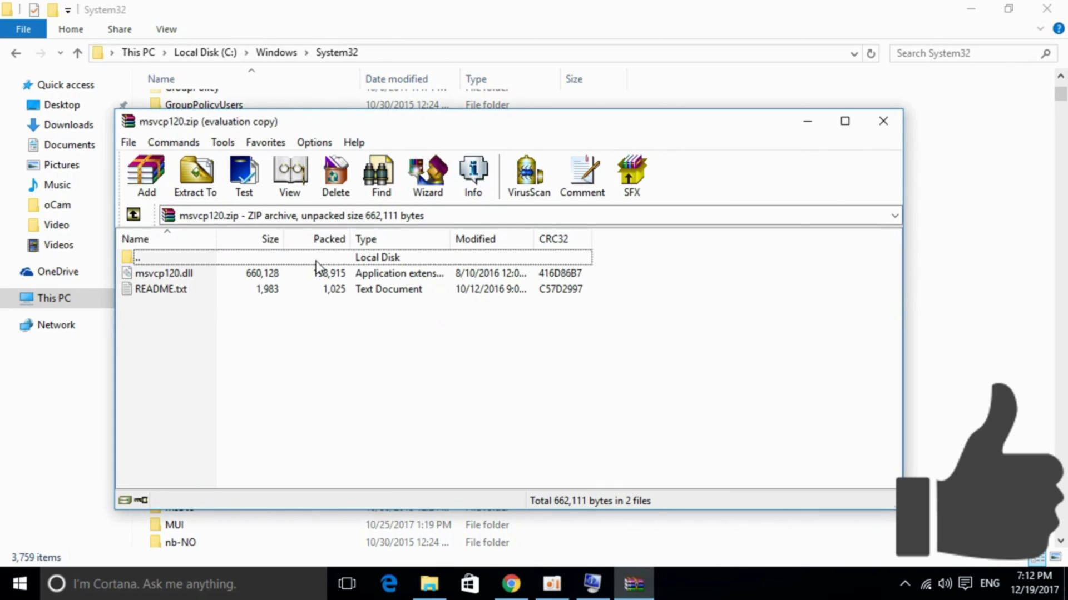
pyautogui.moveTo(158, 275); pyautogui.dragTo(1003, 213)
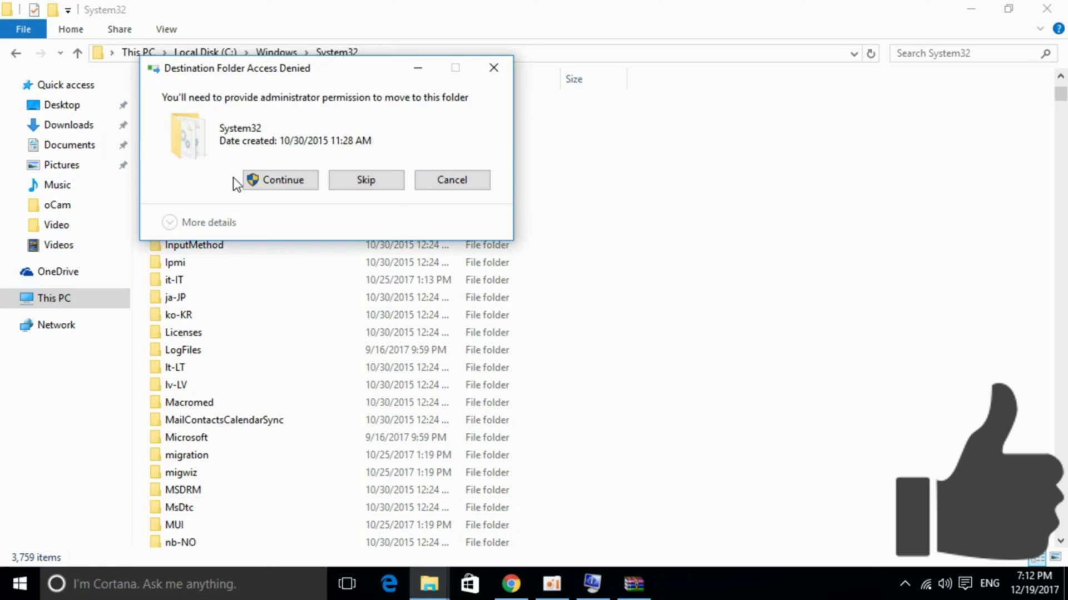
pyautogui.click(269, 179)
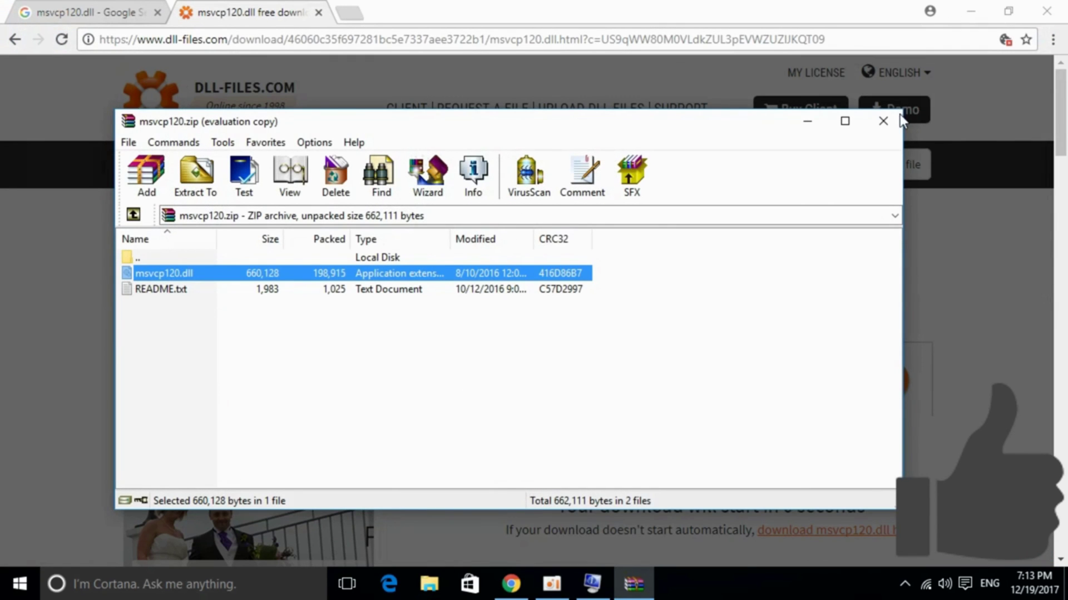
# Step: Close WinRAR and the Opera ad, then search 'microsoft visual c++ 2015' in a new tab
pyautogui.click(896, 115)
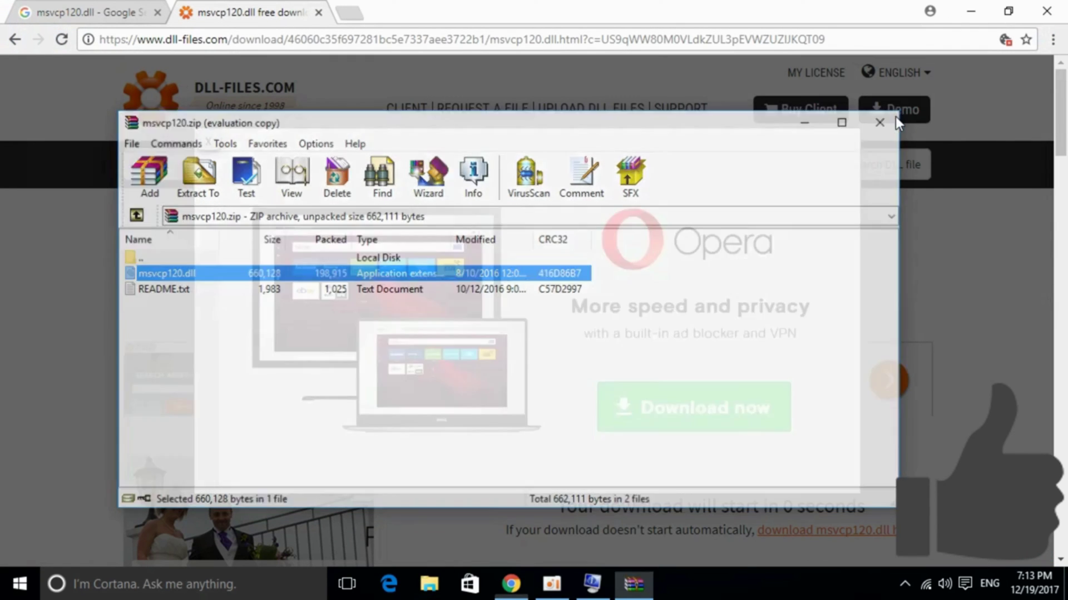
pyautogui.click(206, 142)
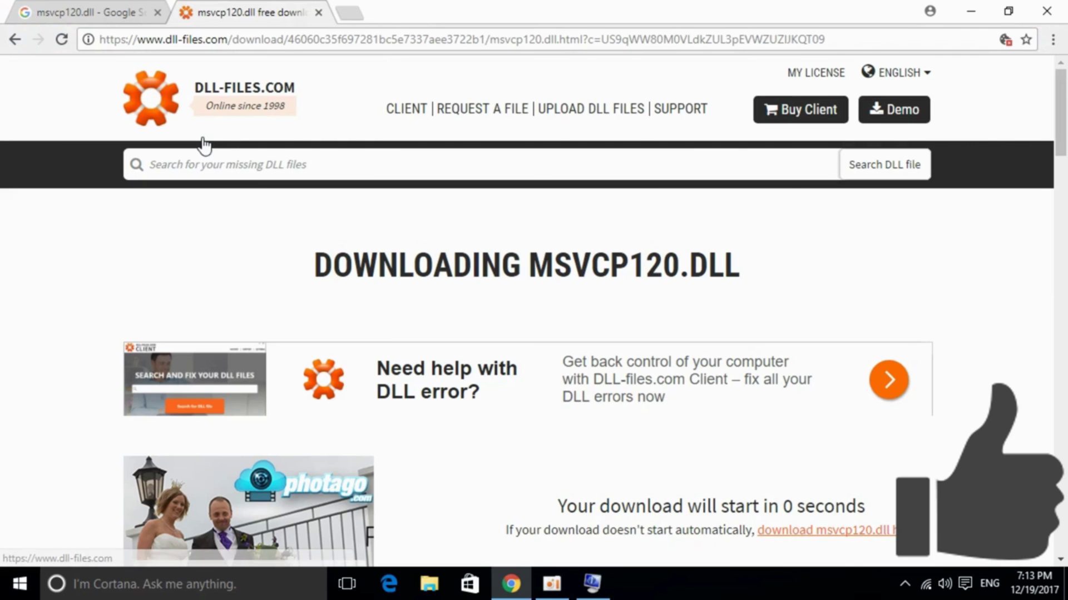
pyautogui.click(345, 15)
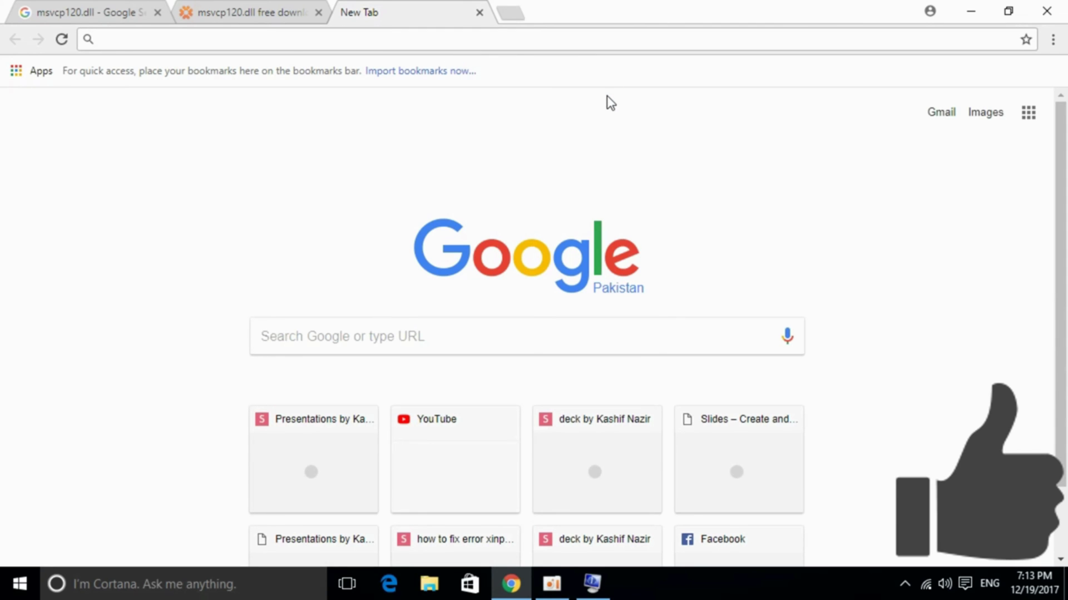
pyautogui.write('mic')
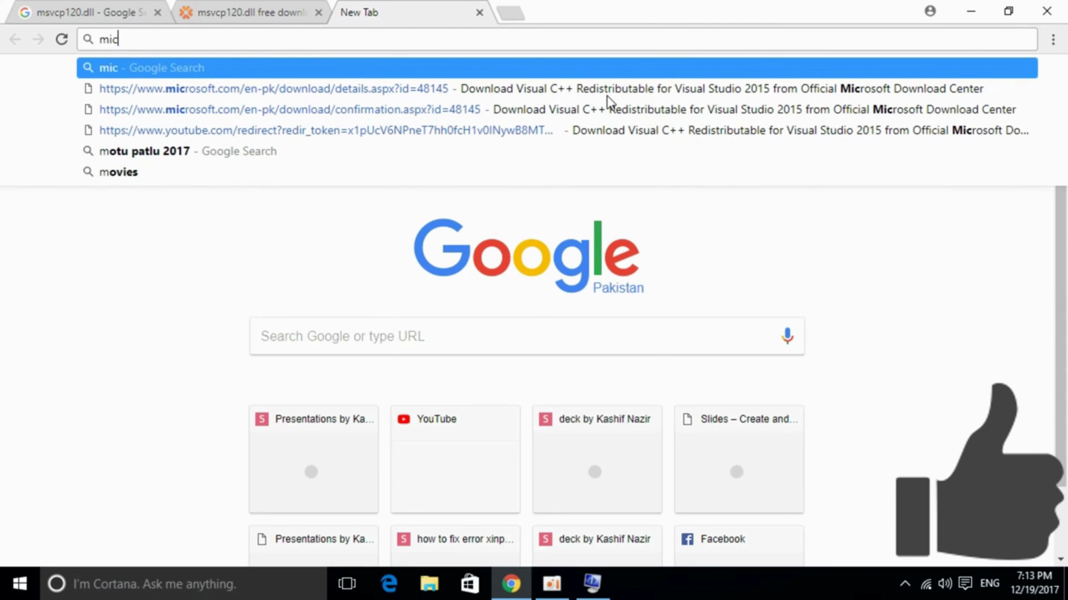
pyautogui.write('rosoft')
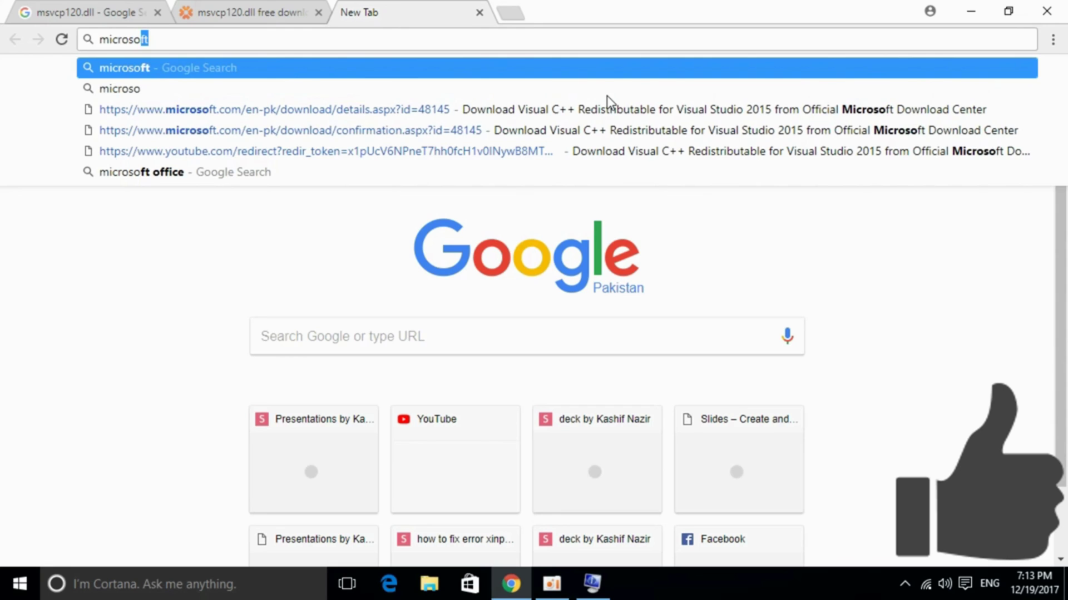
pyautogui.write(' visy')
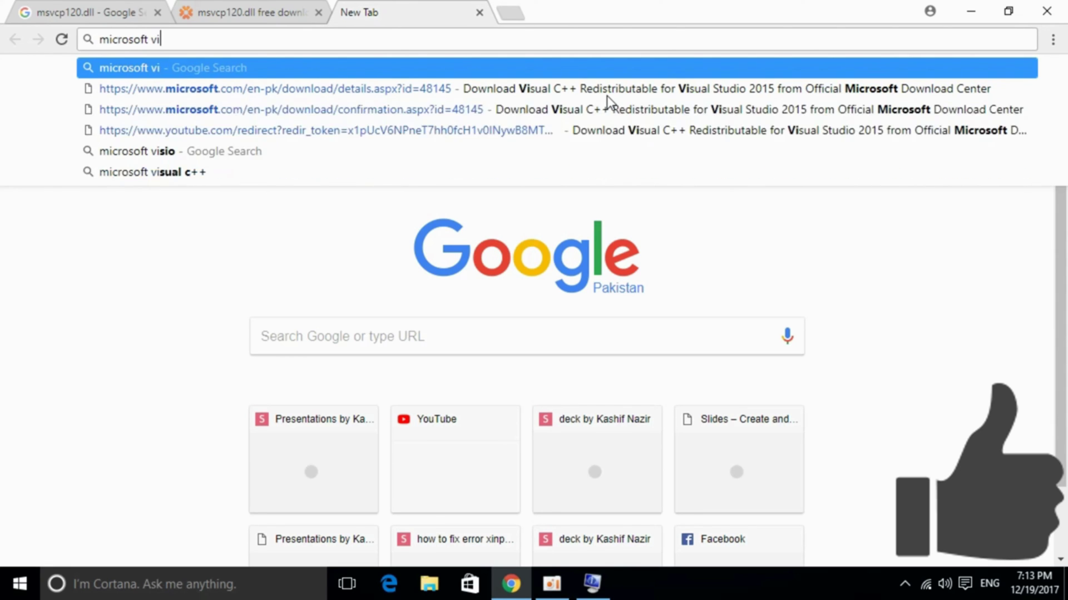
pyautogui.press('Down')
pyautogui.press('Down')
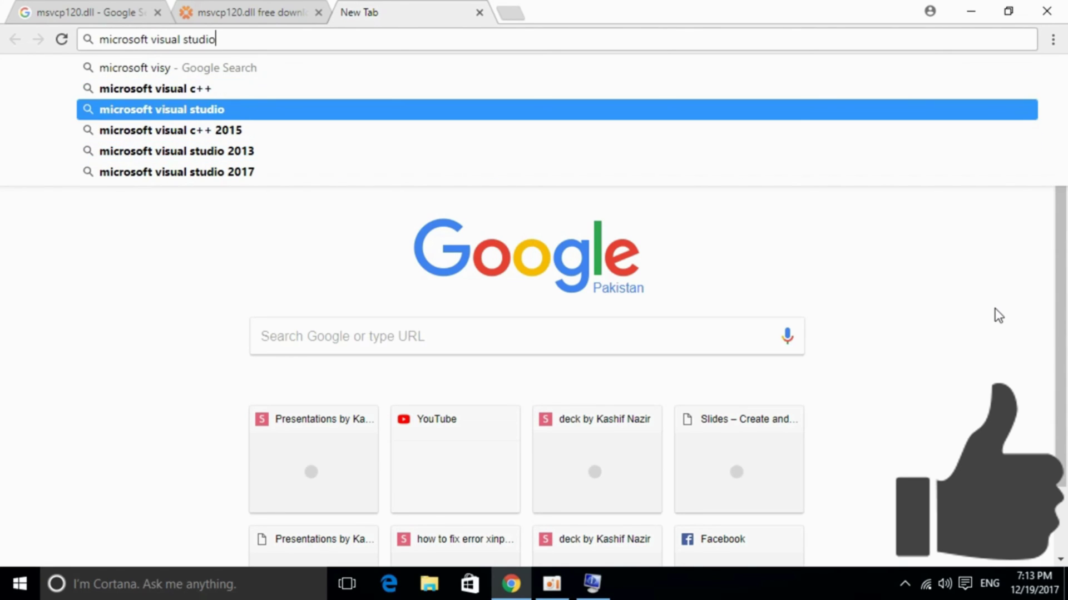
pyautogui.press('Up')
pyautogui.press('Down')
pyautogui.press('Down')
pyautogui.press('Return')
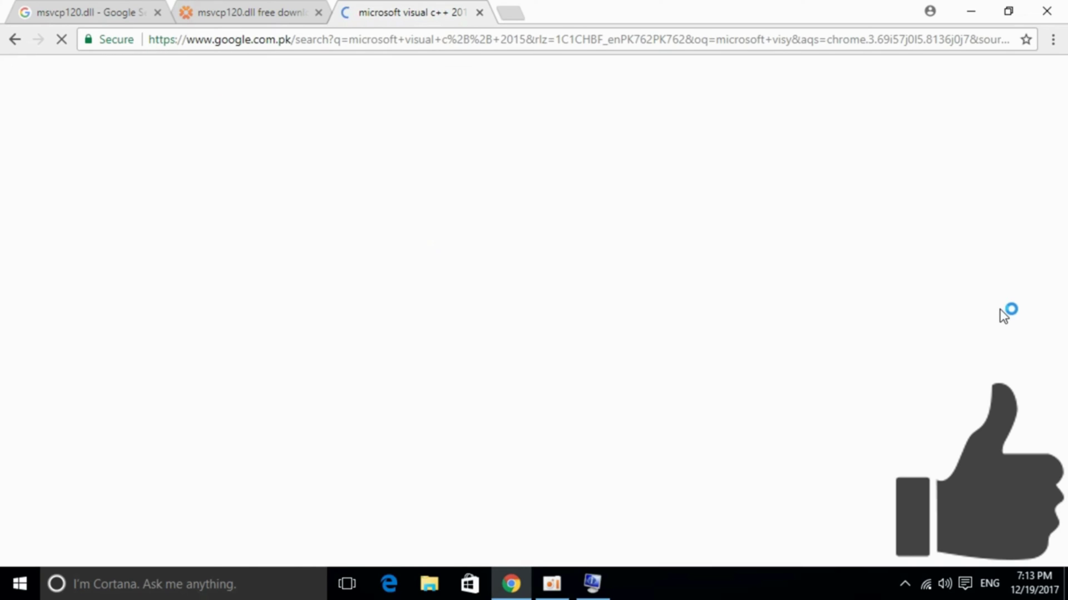
# Step: Open the top result, Microsoft's Visual C++ 2015 Redistributable page, in a new tab
pyautogui.rightClick(259, 207)
pyautogui.click(298, 221)
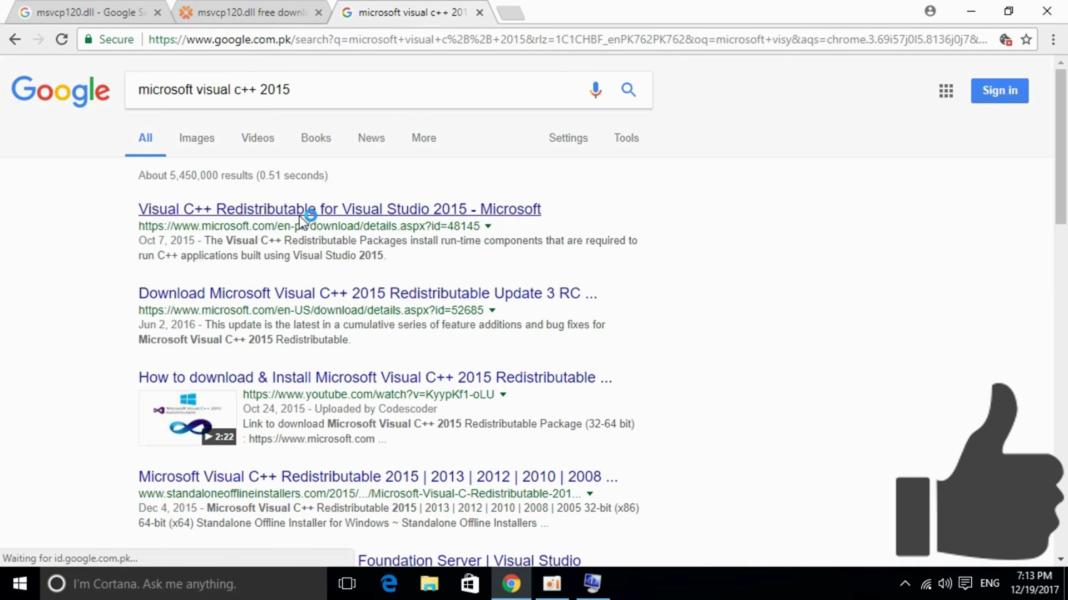